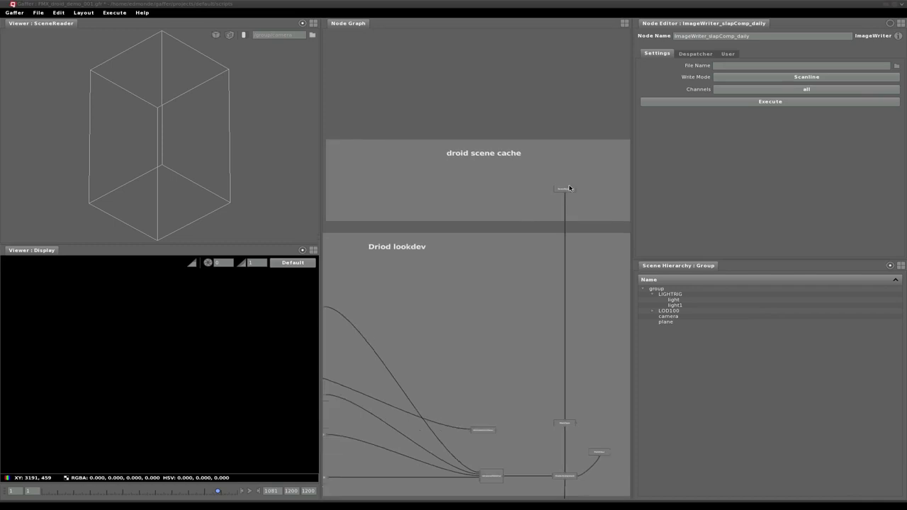
Show the Group scene in the 3D viewer, expand the droid's left leg under LOD100, and frame its large thigh part.
{"action": "middle_click_drag", "start_coordinate": [516, 356], "coordinate": [469, 98]}
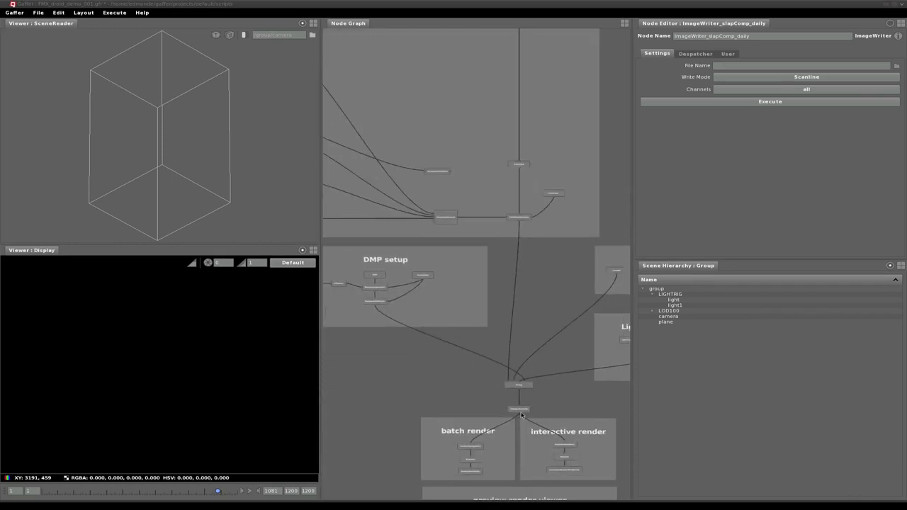
{"action": "middle_click_drag", "start_coordinate": [519, 383], "coordinate": [225, 160]}
{"action": "left_click", "coordinate": [653, 313]}
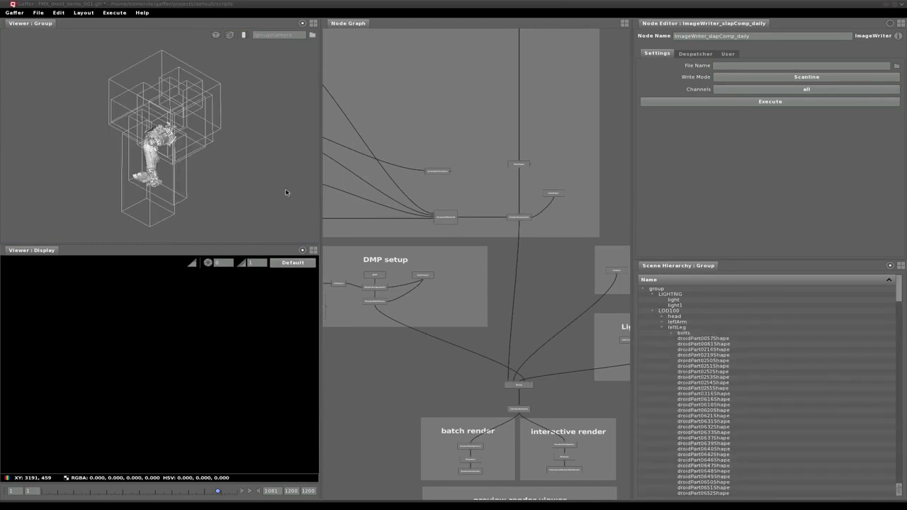
{"action": "left_click_drag", "start_coordinate": [204, 133], "coordinate": [174, 153], "text": "alt"}
{"action": "left_click", "coordinate": [178, 185]}
{"action": "key", "text": "f"}
{"action": "scroll", "coordinate": [175, 138], "scroll_direction": "down", "scroll_amount": 5}
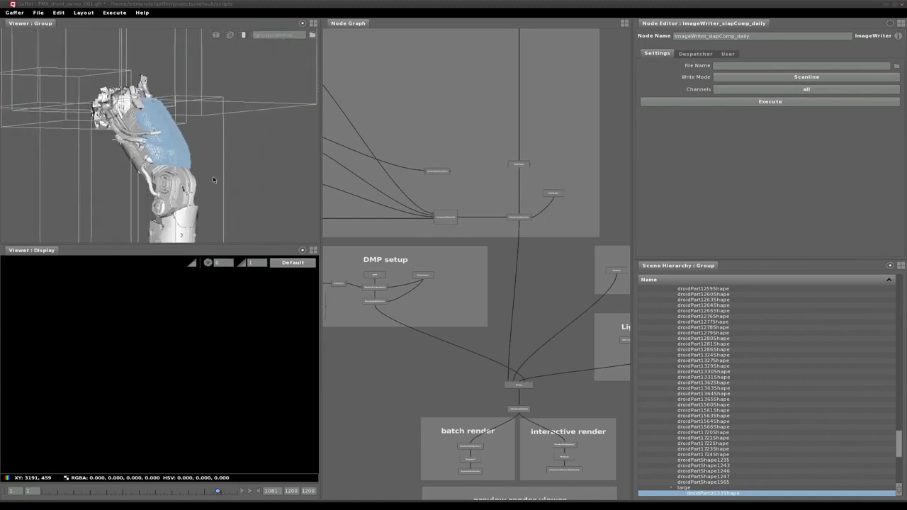
Examine the whole left leg from another angle and scrub the animation to frame 1023.
{"action": "mouse_move", "coordinate": [215, 178]}
{"action": "left_mouse_down", "text": "alt"}
{"action": "mouse_move", "coordinate": [197, 186]}
{"action": "mouse_move", "coordinate": [140, 171]}
{"action": "mouse_move", "coordinate": [213, 163]}
{"action": "left_mouse_up", "text": "alt"}
{"action": "scroll", "coordinate": [199, 181], "scroll_direction": "down", "scroll_amount": 3}
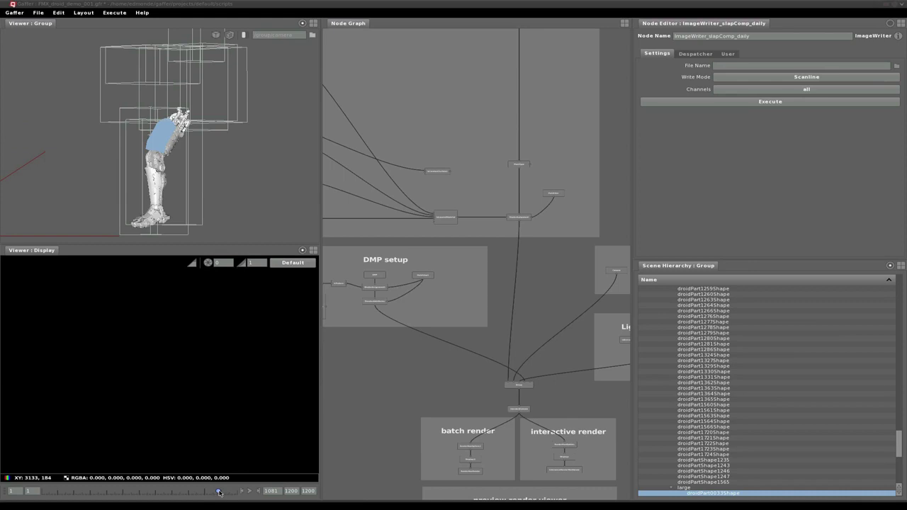
{"action": "mouse_move", "coordinate": [219, 493]}
{"action": "left_mouse_down"}
{"action": "mouse_move", "coordinate": [229, 494]}
{"action": "mouse_move", "coordinate": [207, 494]}
{"action": "left_mouse_up"}
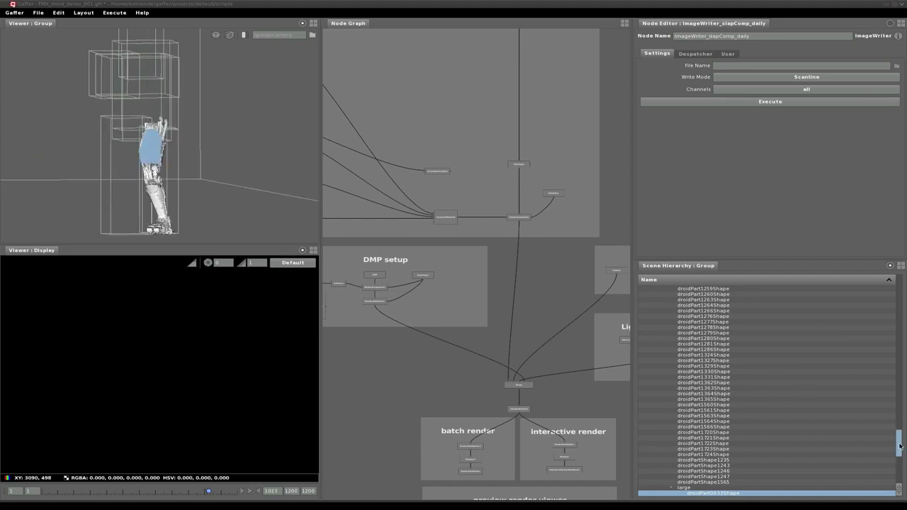
Expand the droid's remaining bounding boxes into full geometry and clear the selection.
{"action": "left_click_drag", "start_coordinate": [899, 443], "coordinate": [899, 284]}
{"action": "left_click_drag", "start_coordinate": [187, 55], "coordinate": [88, 116]}
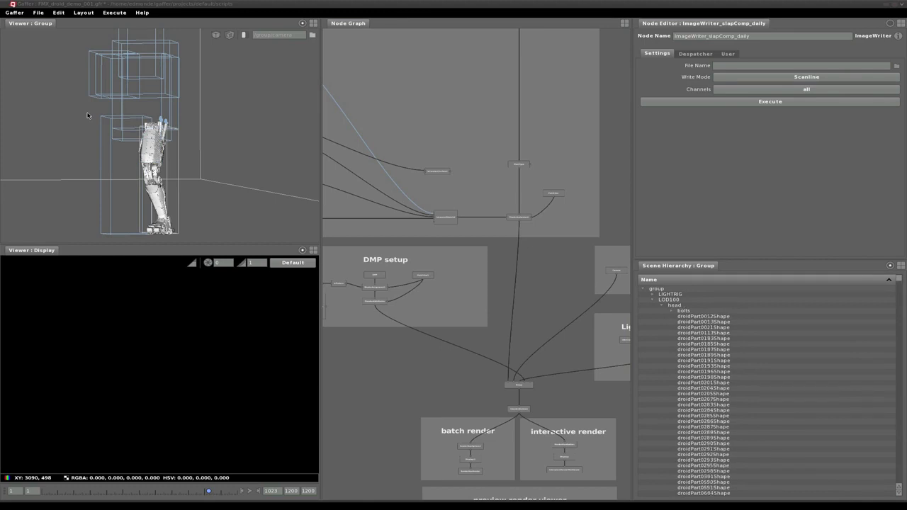
{"action": "key", "text": "Down"}
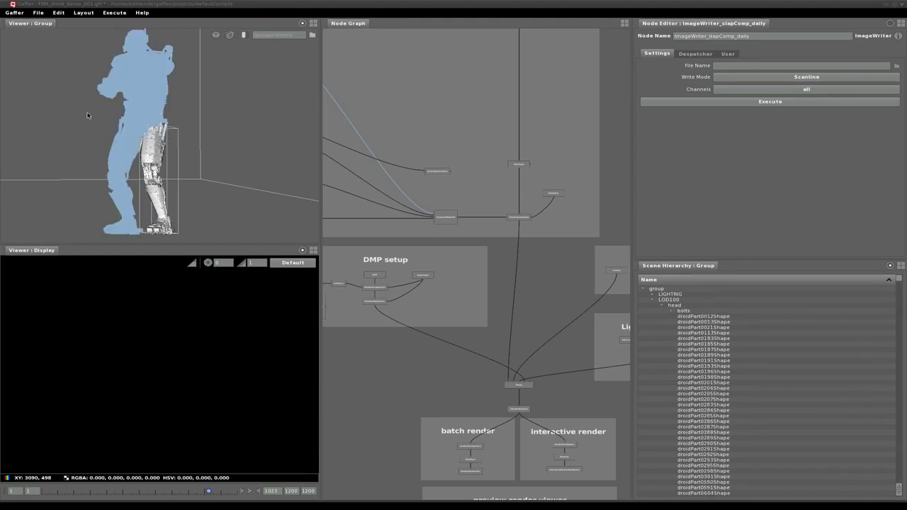
{"action": "left_click", "coordinate": [246, 148]}
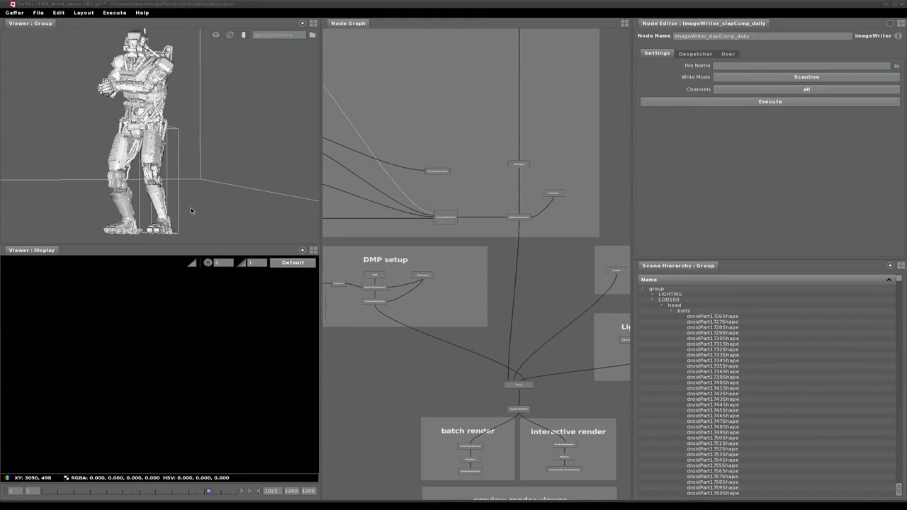
Select and frame the large visor part on the droid's head, and examine the full body around it.
{"action": "left_click", "coordinate": [137, 46]}
{"action": "key", "text": "f"}
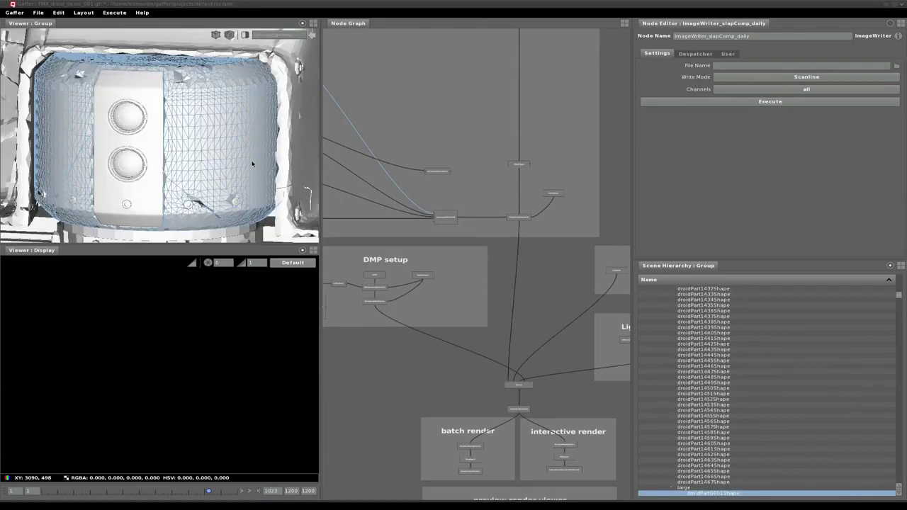
{"action": "scroll", "coordinate": [252, 164], "scroll_direction": "down", "scroll_amount": 8}
{"action": "left_click_drag", "start_coordinate": [252, 164], "coordinate": [224, 215], "text": "alt"}
{"action": "scroll", "coordinate": [217, 197], "scroll_direction": "down", "scroll_amount": 8}
{"action": "middle_click_drag", "start_coordinate": [224, 215], "coordinate": [193, 132], "text": "alt"}
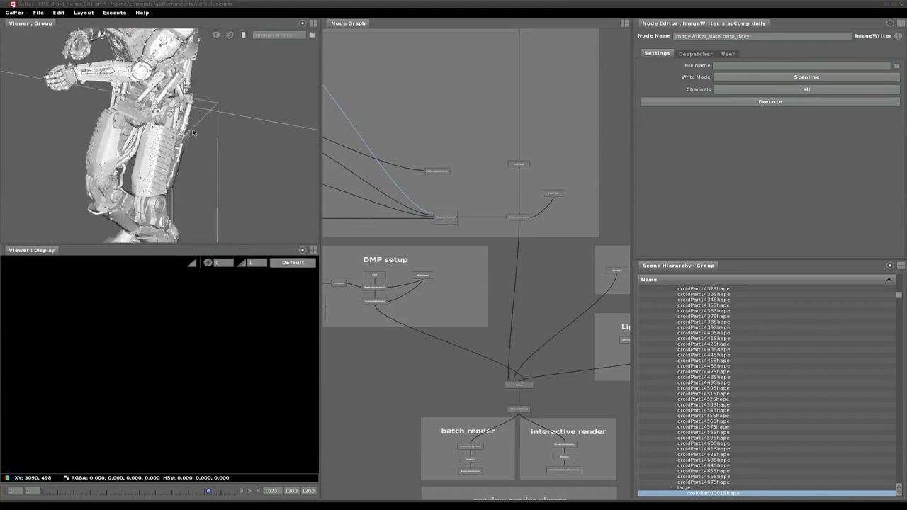
{"action": "scroll", "coordinate": [193, 133], "scroll_direction": "down", "scroll_amount": 3}
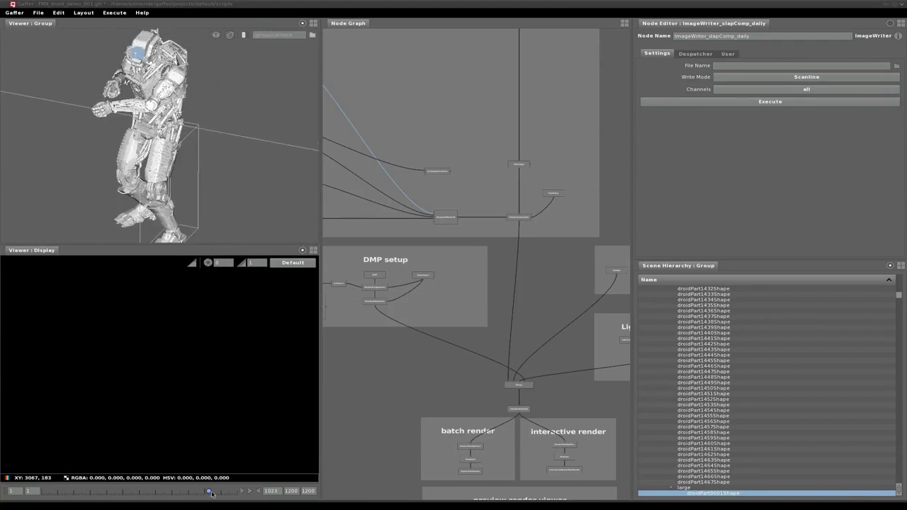
Scrub the animation to frame 1124 and inspect the scattered droid pieces from several angles.
{"action": "left_click_drag", "start_coordinate": [216, 495], "coordinate": [217, 496]}
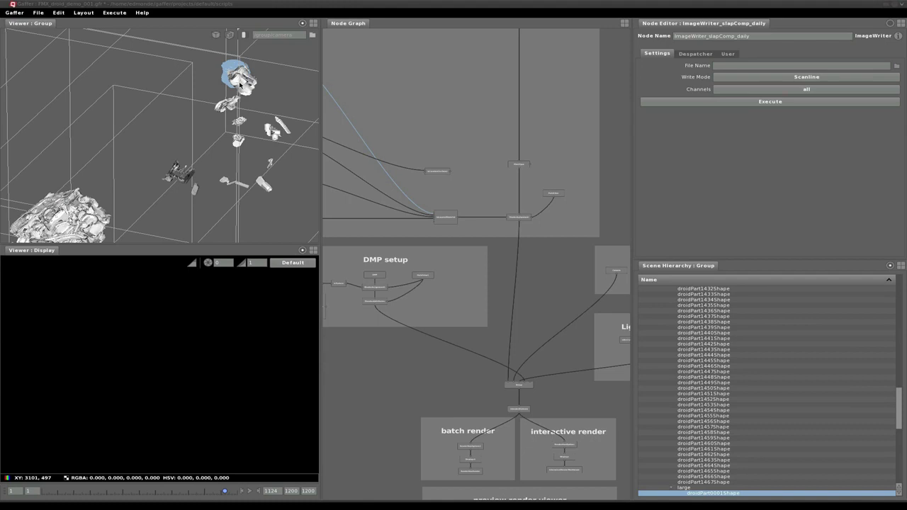
{"action": "right_click_drag", "start_coordinate": [258, 133], "coordinate": [135, 134], "text": "alt"}
{"action": "left_click_drag", "start_coordinate": [135, 135], "coordinate": [137, 154], "text": "alt"}
{"action": "right_click_drag", "start_coordinate": [138, 154], "coordinate": [191, 156], "text": "alt"}
{"action": "left_click_drag", "start_coordinate": [112, 107], "coordinate": [209, 165]}
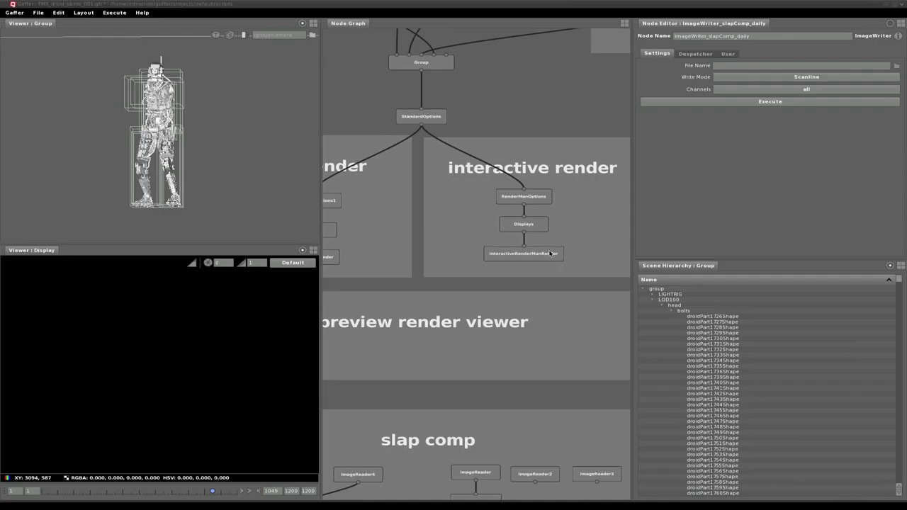
Set the InteractiveRenderManRender node's state to Running.
{"action": "left_click", "coordinate": [550, 253]}
{"action": "left_click", "coordinate": [738, 68]}
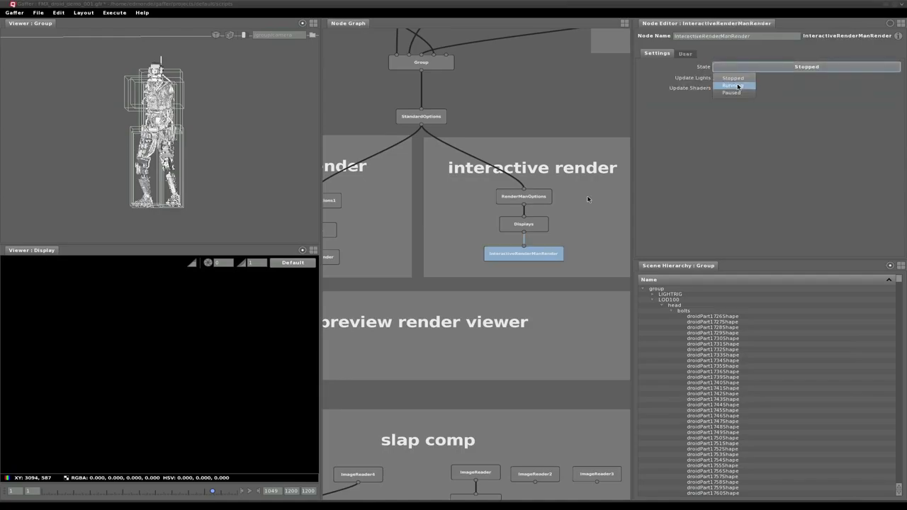
{"action": "left_click", "coordinate": [736, 85]}
Select the ieSpecularComponent1 shader that feeds ieCustomMaterial_GOLD in the droid lookdev network.
{"action": "middle_click_drag", "start_coordinate": [480, 367], "coordinate": [445, 273]}
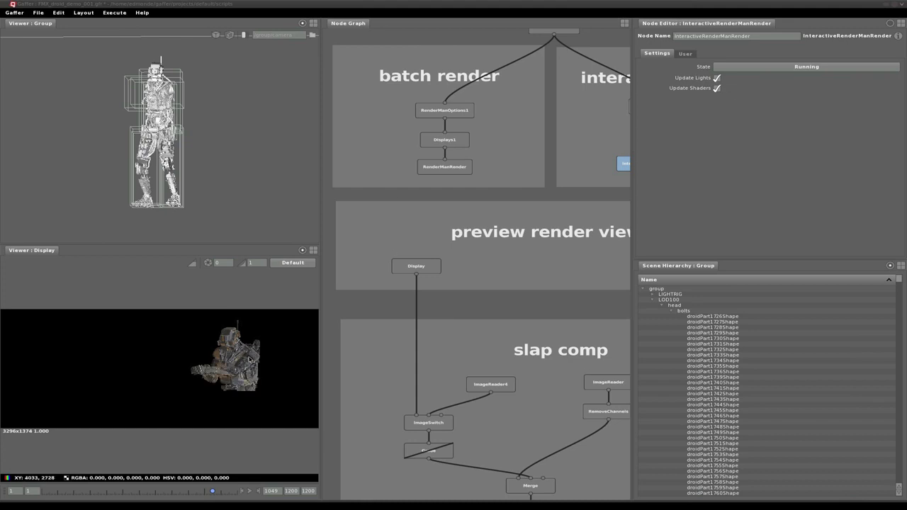
{"action": "middle_click_drag", "start_coordinate": [448, 228], "coordinate": [489, 454], "text": "alt"}
{"action": "middle_click_drag", "start_coordinate": [430, 181], "coordinate": [502, 280], "text": "alt"}
{"action": "right_click_drag", "start_coordinate": [489, 263], "coordinate": [316, 273], "text": "alt"}
{"action": "middle_click_drag", "start_coordinate": [522, 181], "coordinate": [494, 195], "text": "alt"}
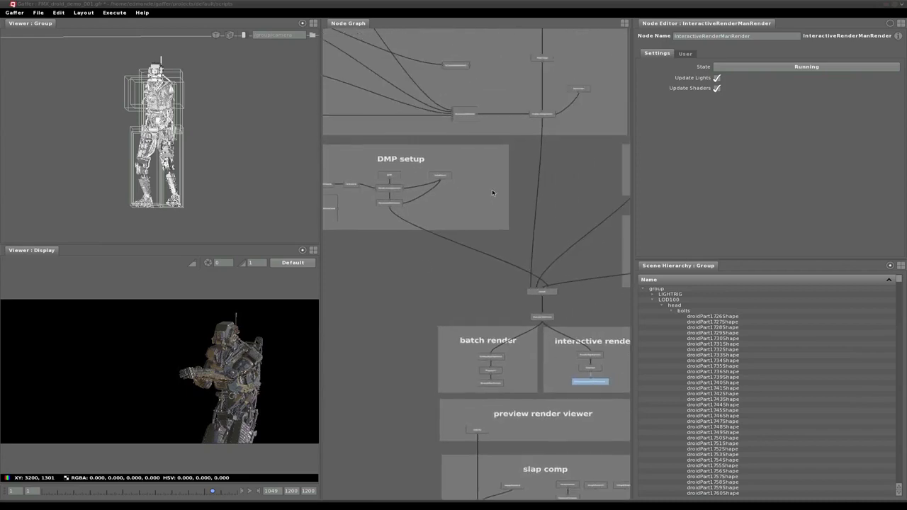
{"action": "key", "text": "space"}
{"action": "middle_click_drag", "start_coordinate": [533, 277], "coordinate": [527, 341], "text": "alt"}
{"action": "right_click_drag", "start_coordinate": [527, 341], "coordinate": [427, 298], "text": "alt"}
{"action": "middle_click_drag", "start_coordinate": [401, 198], "coordinate": [425, 239], "text": "alt"}
{"action": "scroll", "coordinate": [433, 238], "scroll_direction": "up", "scroll_amount": 5}
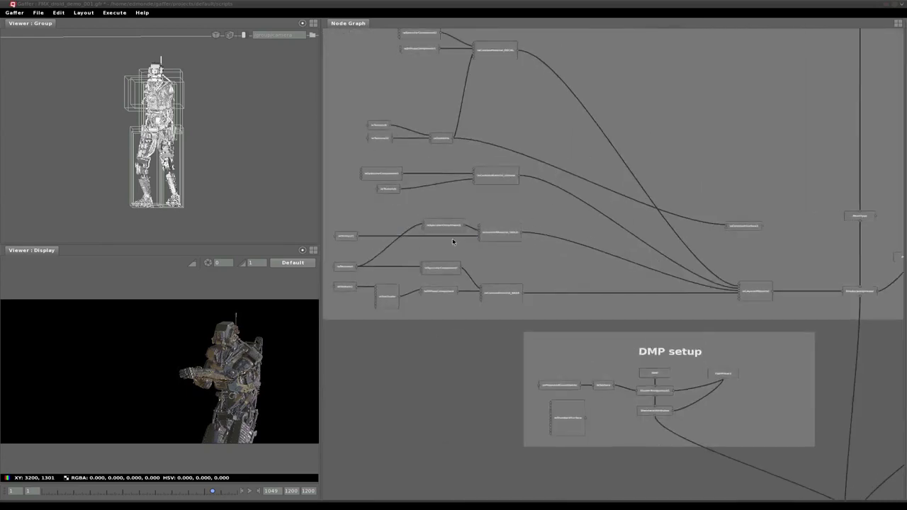
{"action": "key", "text": "space"}
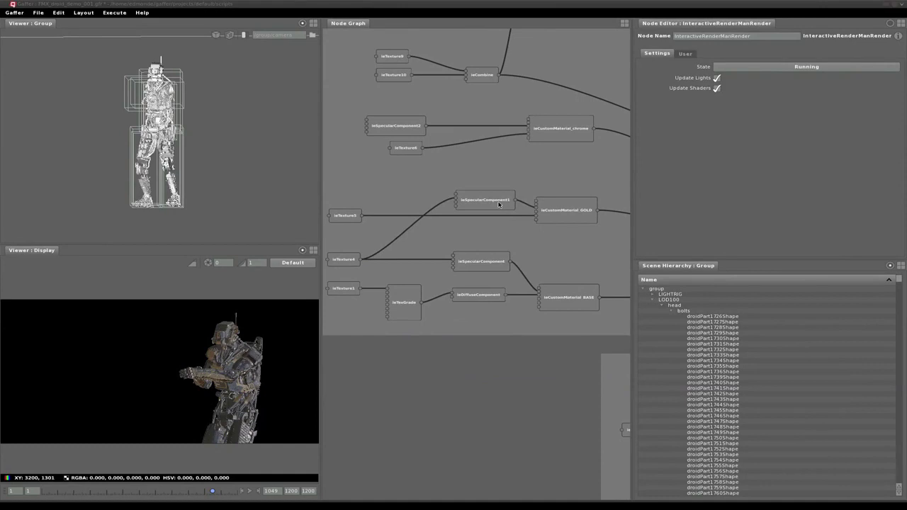
{"action": "left_click", "coordinate": [489, 200]}
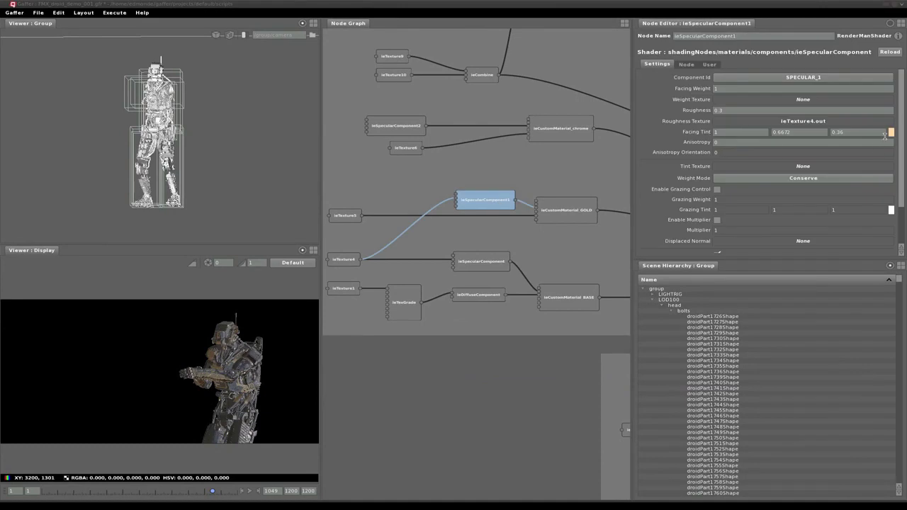
Try green, cyan and purple Facing Tint colours on ieSpecularComponent1, and restore the original orange tint.
{"action": "left_click", "coordinate": [891, 133]}
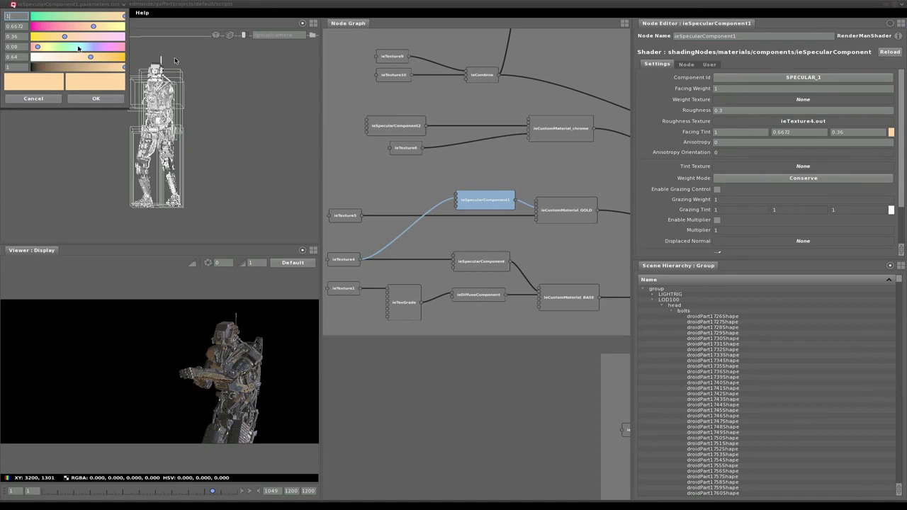
{"action": "left_click_drag", "start_coordinate": [82, 49], "coordinate": [63, 47]}
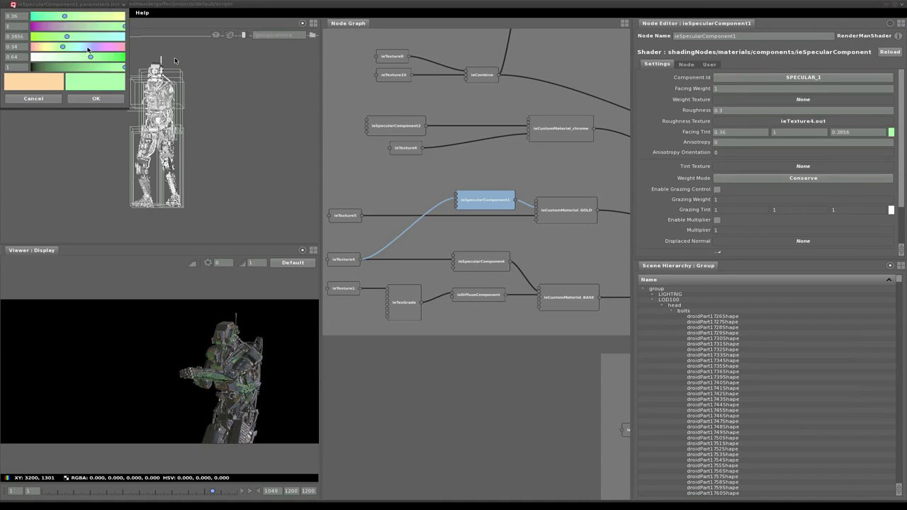
{"action": "left_click", "coordinate": [81, 47]}
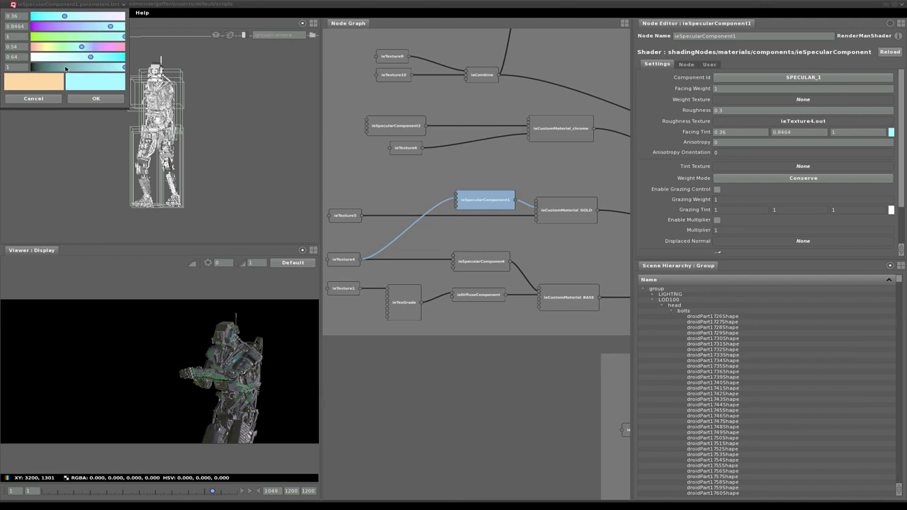
{"action": "left_click", "coordinate": [37, 26]}
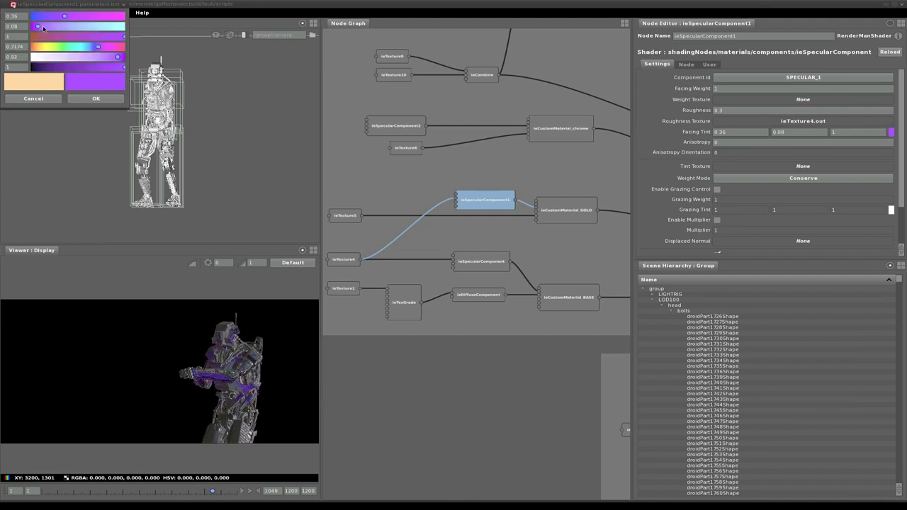
{"action": "left_click", "coordinate": [58, 85]}
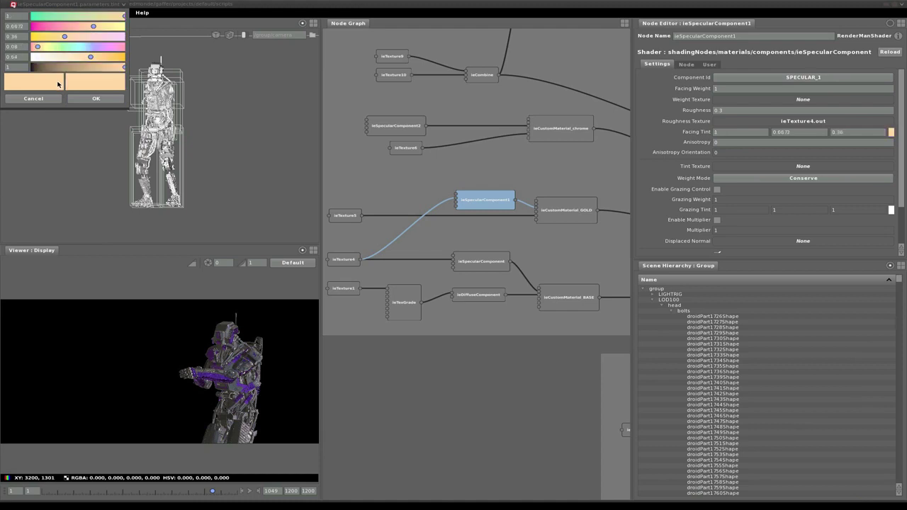
{"action": "left_click", "coordinate": [96, 100]}
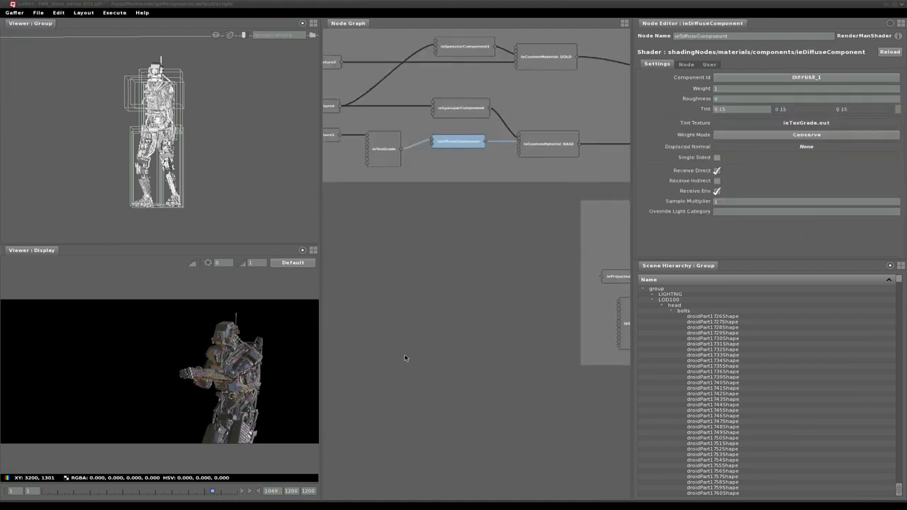
Set the red component of the ieEnvironmentLight node's tint to 0.
{"action": "scroll", "coordinate": [524, 325], "scroll_direction": "up", "scroll_amount": 3}
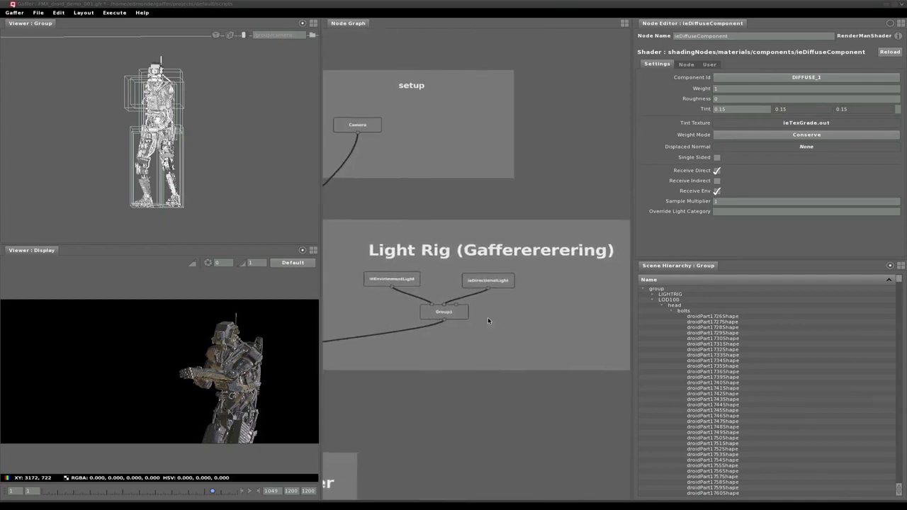
{"action": "left_click", "coordinate": [416, 283]}
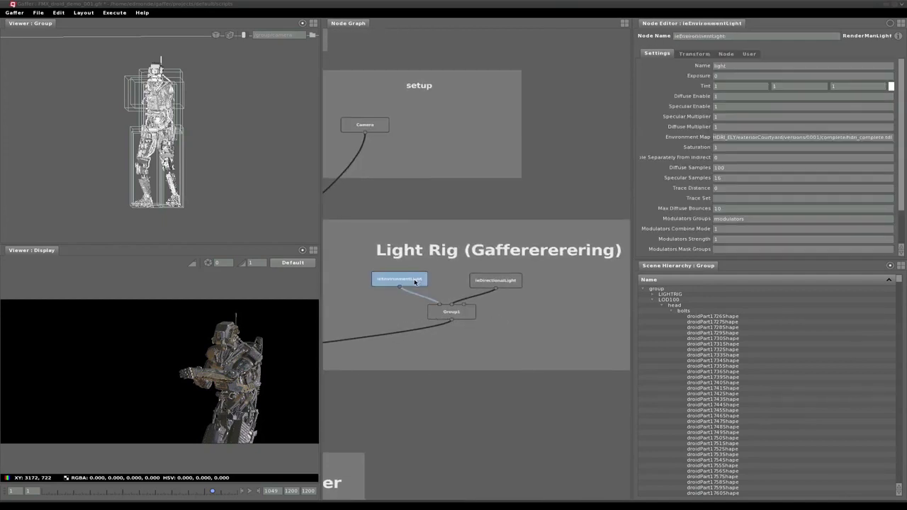
{"action": "left_click", "coordinate": [745, 86]}
{"action": "type", "text": "0"}
{"action": "key", "text": "Tab"}
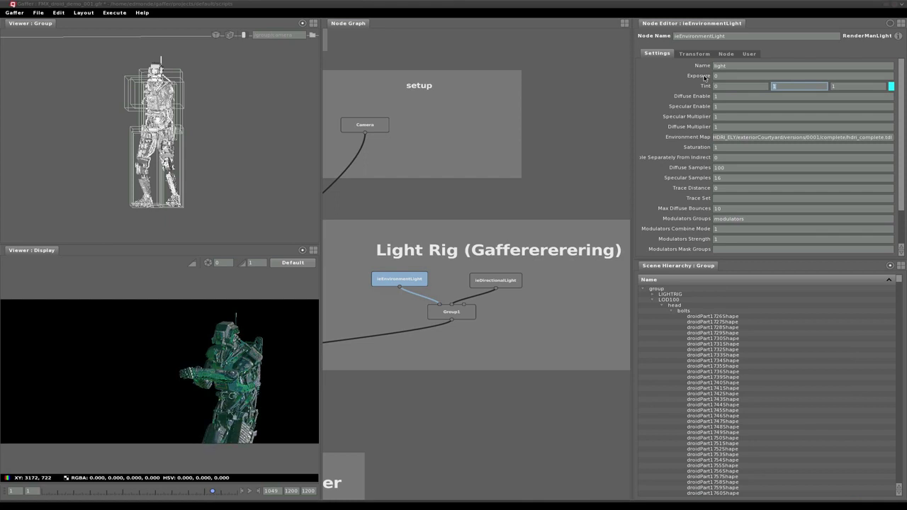
Set the red component of the environment light's tint back to 1.
{"action": "key", "text": "shift+Tab"}
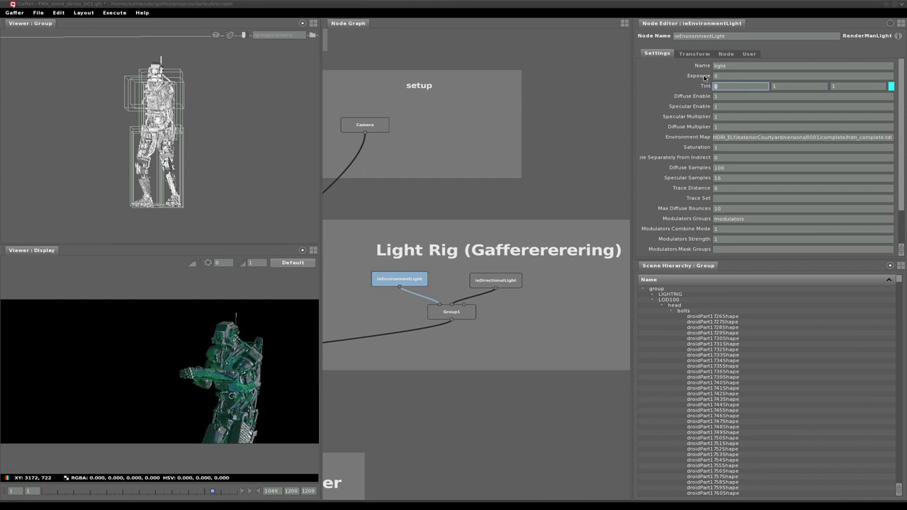
{"action": "type", "text": "1"}
{"action": "key", "text": "Tab"}
Set the ieDirectionalLight node's X and Y rotation to 0 and inspect the relit droid in the render up close.
{"action": "left_click", "coordinate": [504, 285]}
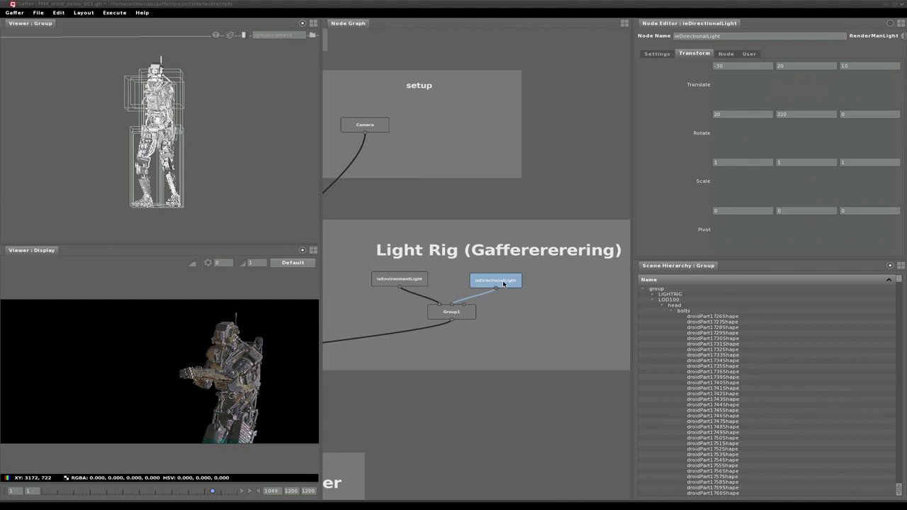
{"action": "left_click", "coordinate": [725, 77]}
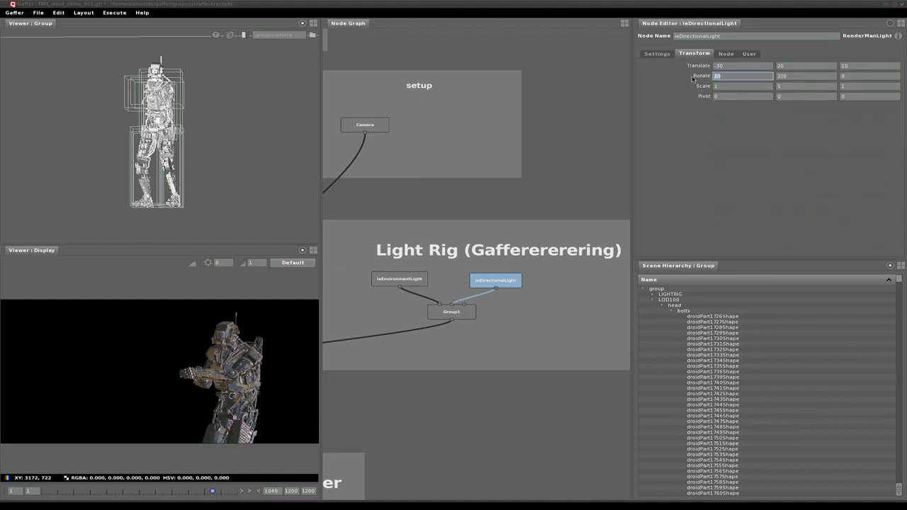
{"action": "type", "text": "0"}
{"action": "key", "text": "Tab"}
{"action": "type", "text": "0"}
{"action": "key", "text": "Tab"}
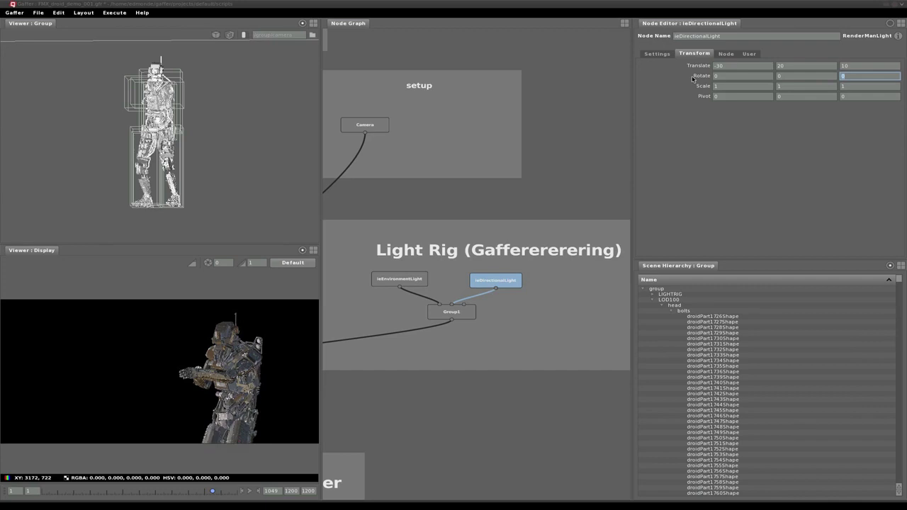
{"action": "scroll", "coordinate": [227, 397], "scroll_direction": "up", "scroll_amount": 4}
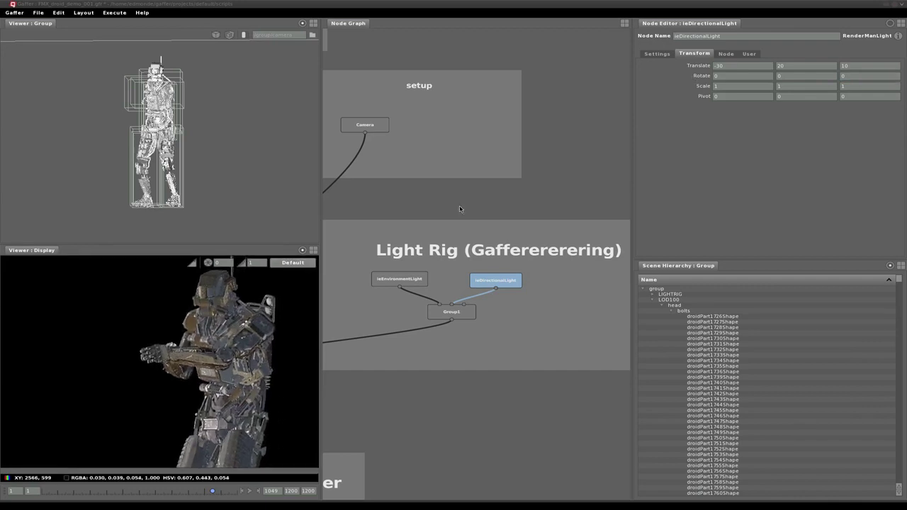
Set the directional light's rotation back to 20 in X and 220 in Y.
{"action": "left_click", "coordinate": [717, 76]}
{"action": "type", "text": "20"}
{"action": "key", "text": "Tab"}
{"action": "type", "text": "220"}
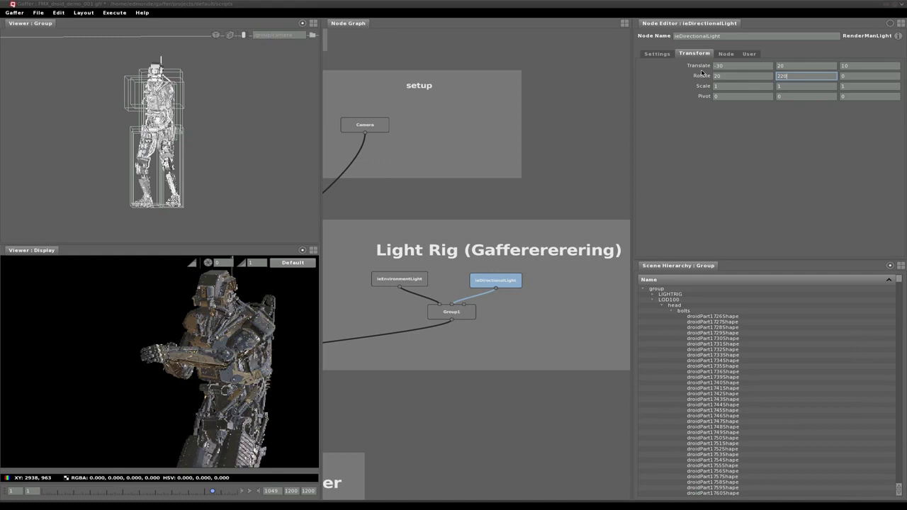
Examine the StandardOptions node's camera, resolution and motion blur settings above the batch and interactive render sections.
{"action": "middle_click_drag", "start_coordinate": [439, 447], "coordinate": [514, 329], "text": "alt"}
{"action": "right_click_drag", "start_coordinate": [519, 328], "coordinate": [402, 395], "text": "alt"}
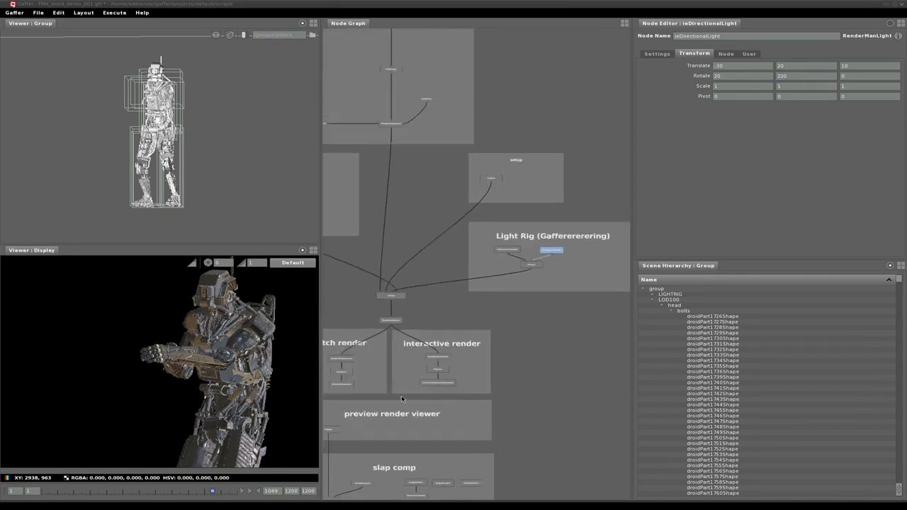
{"action": "middle_click_drag", "start_coordinate": [401, 396], "coordinate": [503, 218], "text": "alt"}
{"action": "right_click_drag", "start_coordinate": [503, 218], "coordinate": [526, 172], "text": "alt"}
{"action": "scroll", "coordinate": [494, 173], "scroll_direction": "up", "scroll_amount": 1}
{"action": "left_click", "coordinate": [492, 120]}
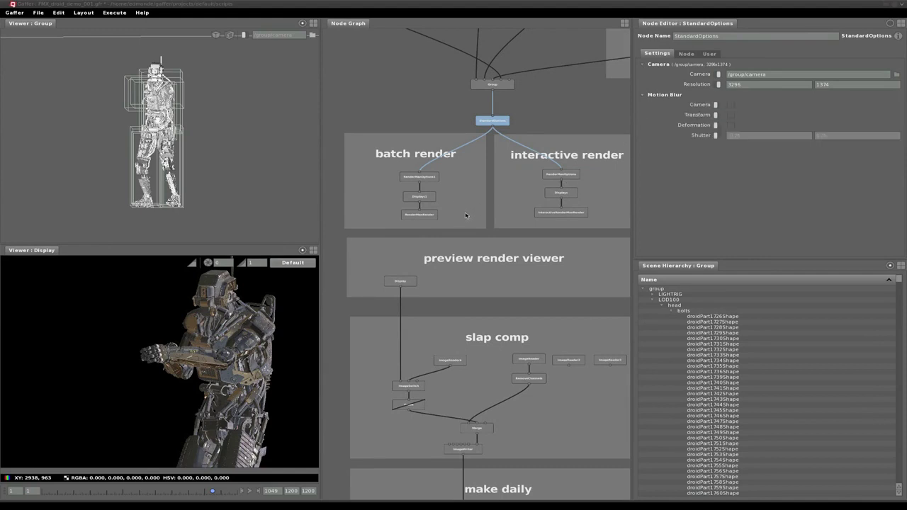
{"action": "scroll", "coordinate": [547, 201], "scroll_direction": "up", "scroll_amount": 1}
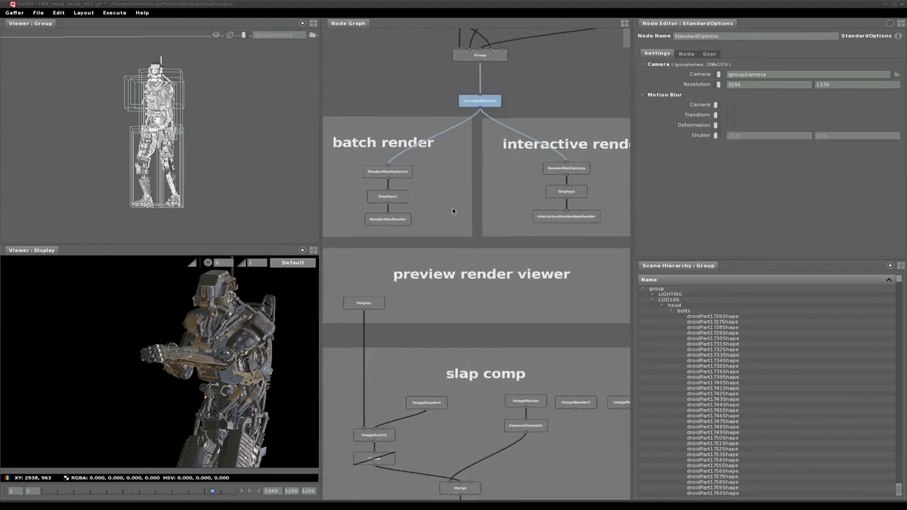
Set the state of the InteractiveRenderManRender node to Stopped.
{"action": "left_click", "coordinate": [552, 217]}
{"action": "left_click", "coordinate": [724, 67]}
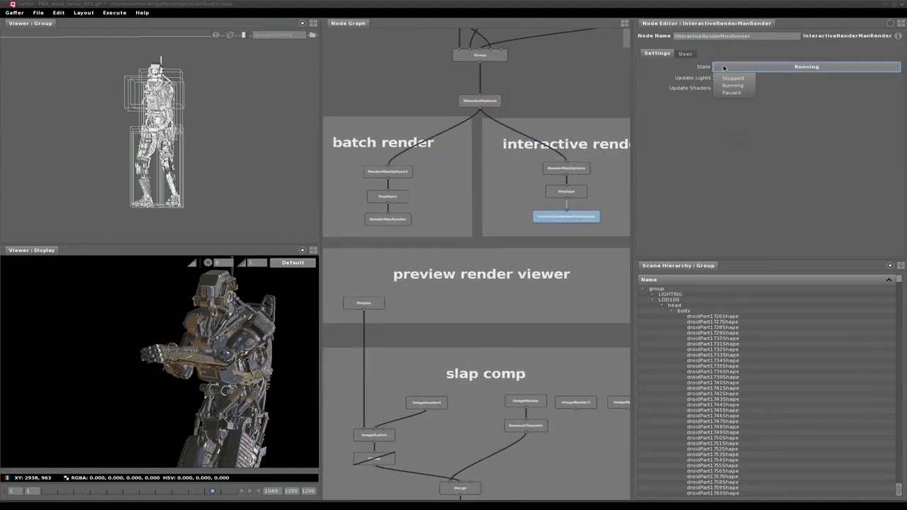
{"action": "left_click", "coordinate": [721, 78]}
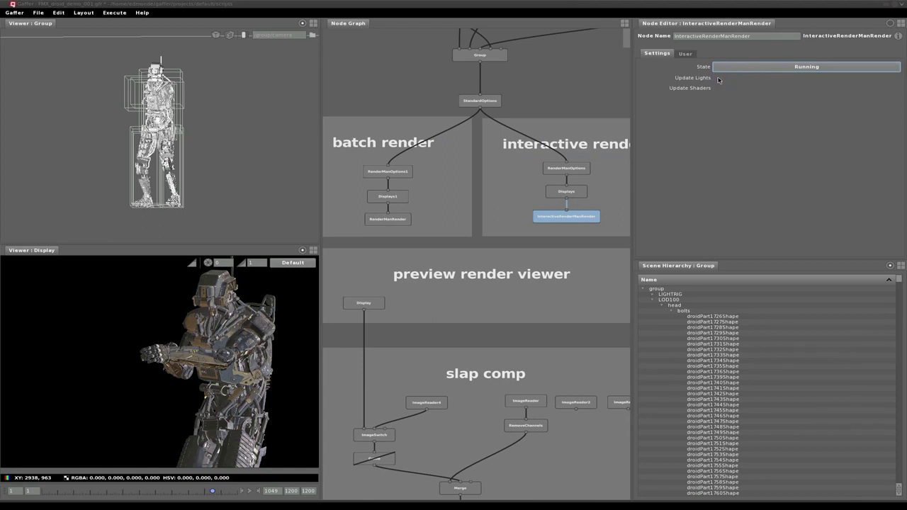
Review the batch render's Displays1 and RenderManOptions1 nodes and execute the RenderManRender node.
{"action": "left_click", "coordinate": [394, 198]}
{"action": "left_click", "coordinate": [397, 174]}
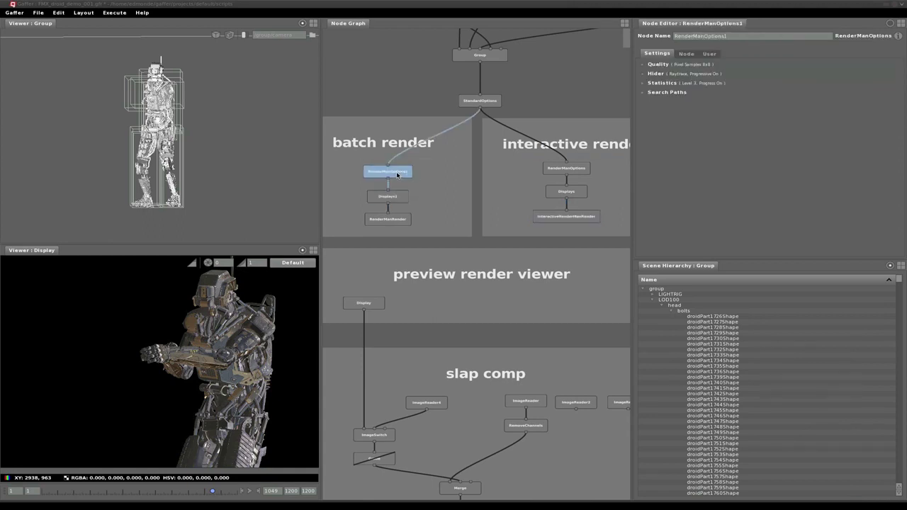
{"action": "left_click", "coordinate": [394, 220]}
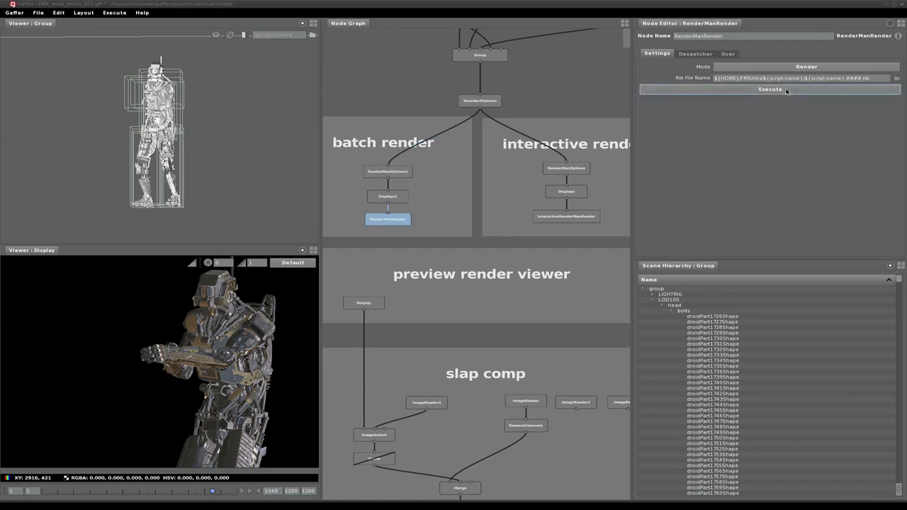
{"action": "left_click", "coordinate": [745, 89]}
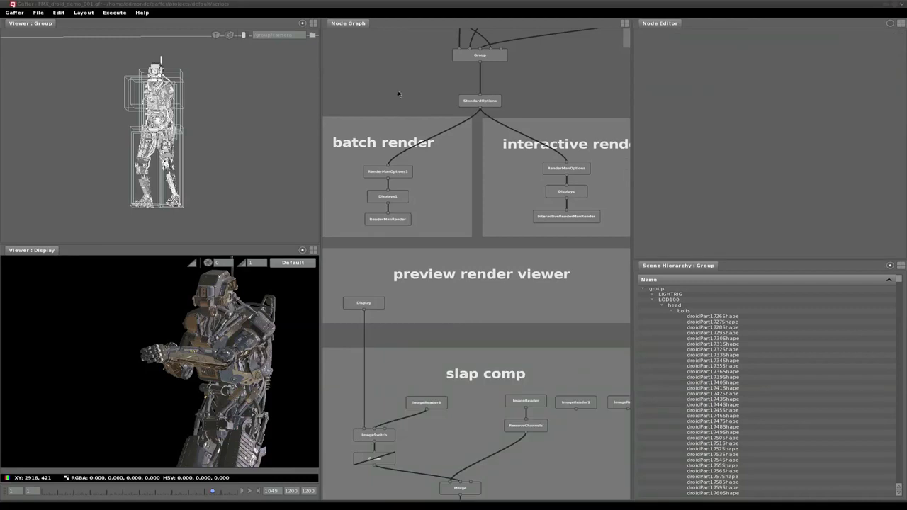
Change the frame number in the ImageReader4 node's beauty file name to 1049.
{"action": "middle_click_drag", "start_coordinate": [435, 403], "coordinate": [440, 395]}
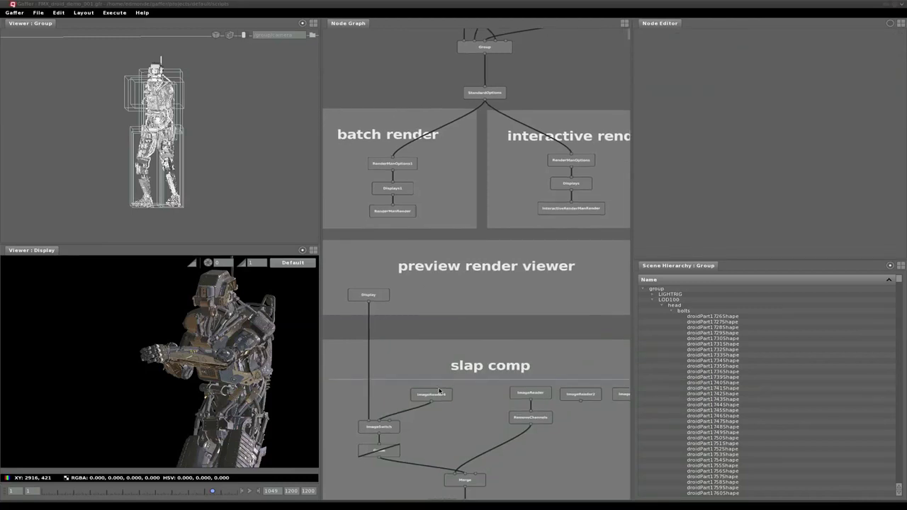
{"action": "left_click", "coordinate": [440, 395]}
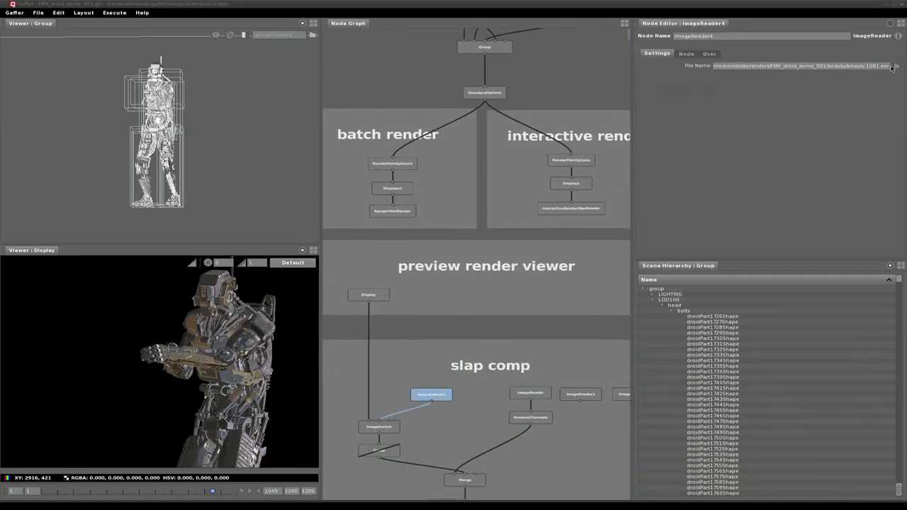
{"action": "left_click", "coordinate": [879, 64]}
{"action": "key", "text": "BackSpace"}
{"action": "key", "text": "BackSpace"}
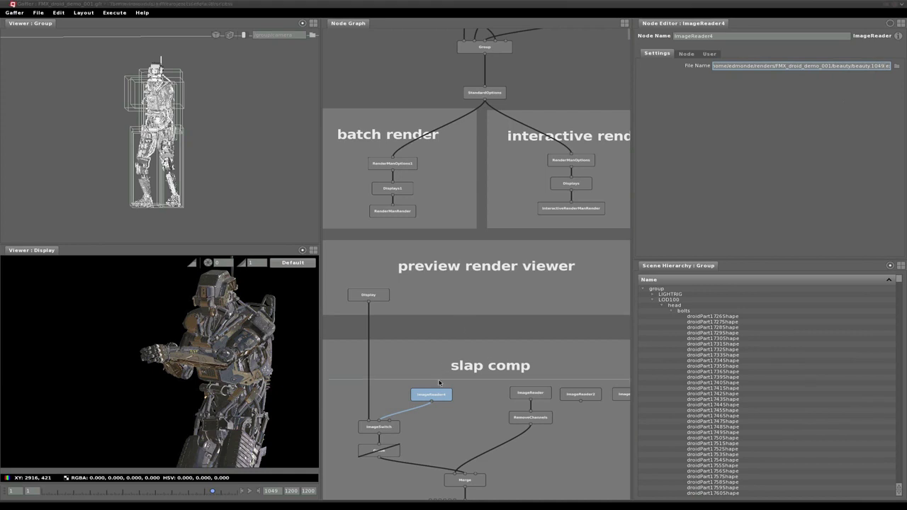
View the ImageReader4 frame in the image viewer, followed by the output of the slap comp's Merge node.
{"action": "middle_click_drag", "start_coordinate": [238, 404], "coordinate": [239, 404]}
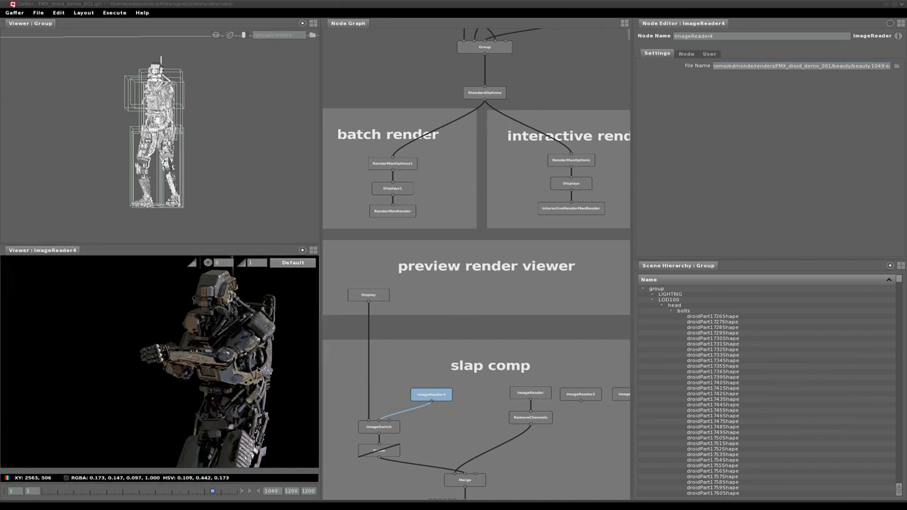
{"action": "scroll", "coordinate": [231, 375], "scroll_direction": "up", "scroll_amount": 3}
{"action": "scroll", "coordinate": [244, 358], "scroll_direction": "down", "scroll_amount": 4}
{"action": "middle_click_drag", "start_coordinate": [435, 438], "coordinate": [436, 335], "text": "alt"}
{"action": "middle_click_drag", "start_coordinate": [457, 373], "coordinate": [272, 411]}
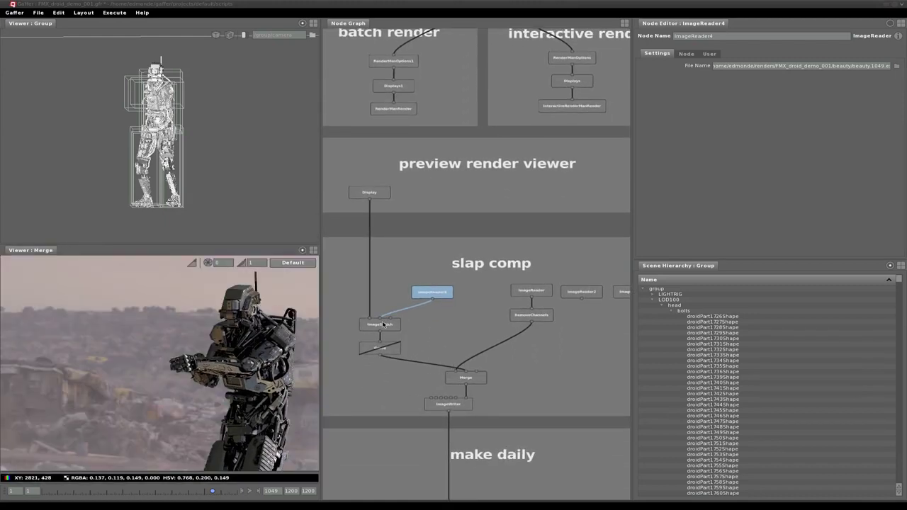
Set the ImageSwitch node's index to 0 to compare the preview render in the comp, and return it to 1.
{"action": "left_click", "coordinate": [382, 324]}
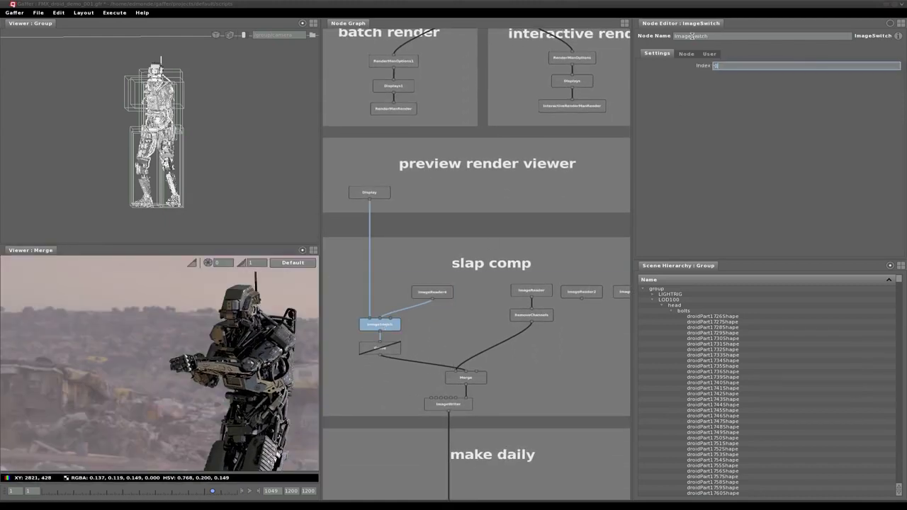
{"action": "key", "text": "Return"}
{"action": "left_click_drag", "start_coordinate": [727, 68], "coordinate": [704, 65]}
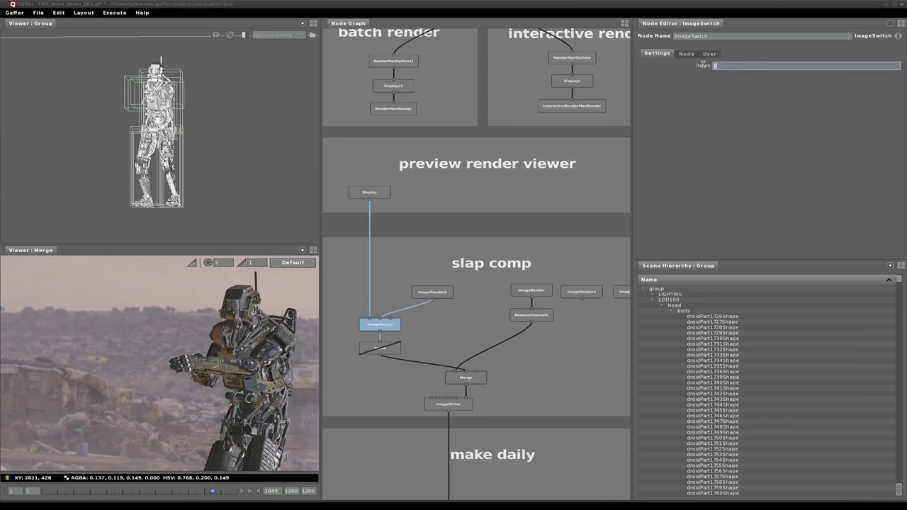
{"action": "type", "text": "1"}
{"action": "key", "text": "Return"}
Examine the ImageWriter and ImageWriter_slapComp_daily node settings, and look over the render, comp and daily sections of the graph.
{"action": "middle_click_drag", "start_coordinate": [413, 389], "coordinate": [416, 291], "text": "alt"}
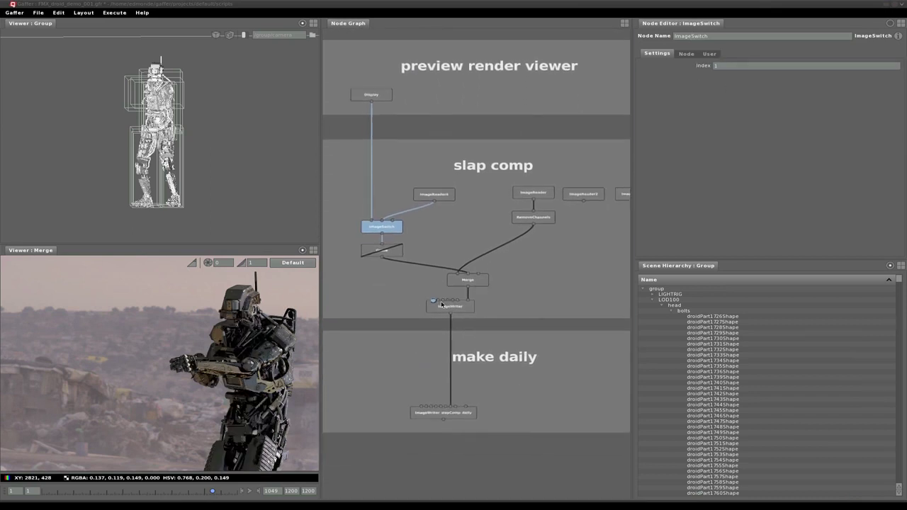
{"action": "left_click", "coordinate": [459, 311]}
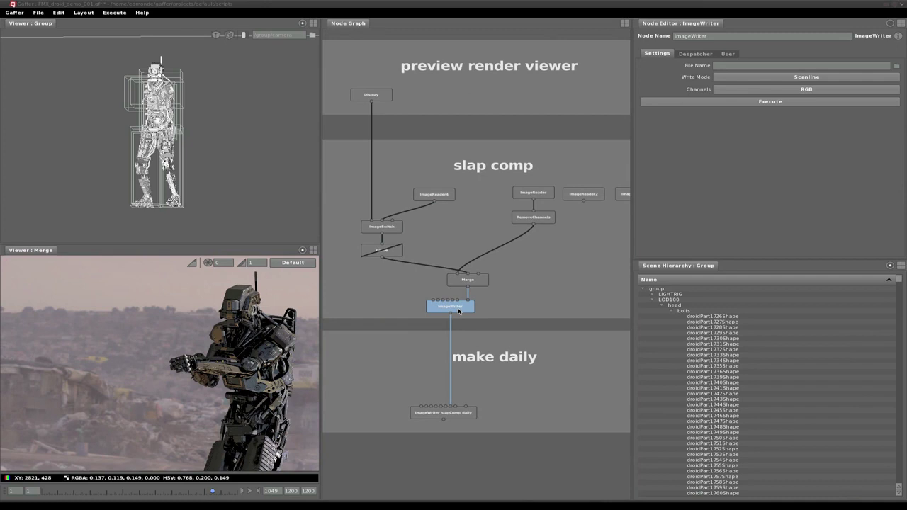
{"action": "left_click", "coordinate": [457, 415]}
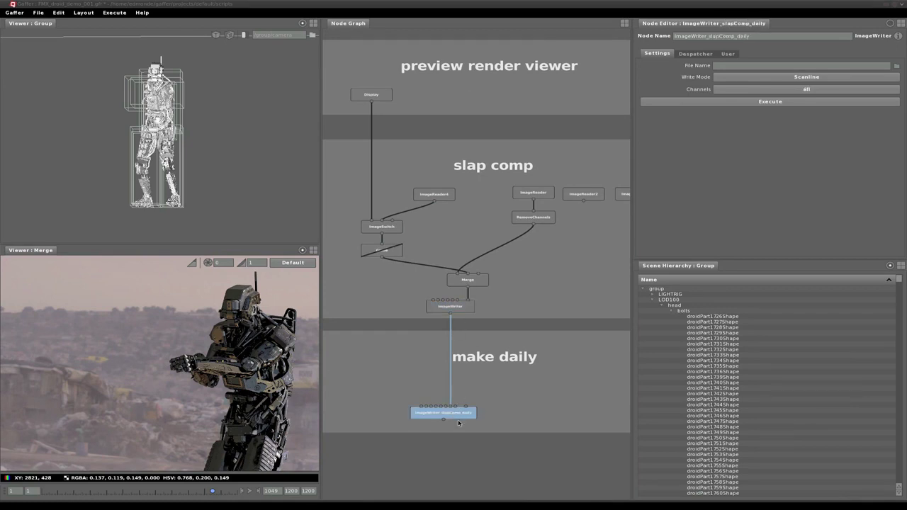
{"action": "left_click", "coordinate": [449, 472]}
{"action": "middle_click_drag", "start_coordinate": [465, 468], "coordinate": [490, 399]}
{"action": "scroll", "coordinate": [496, 393], "scroll_direction": "down", "scroll_amount": 5}
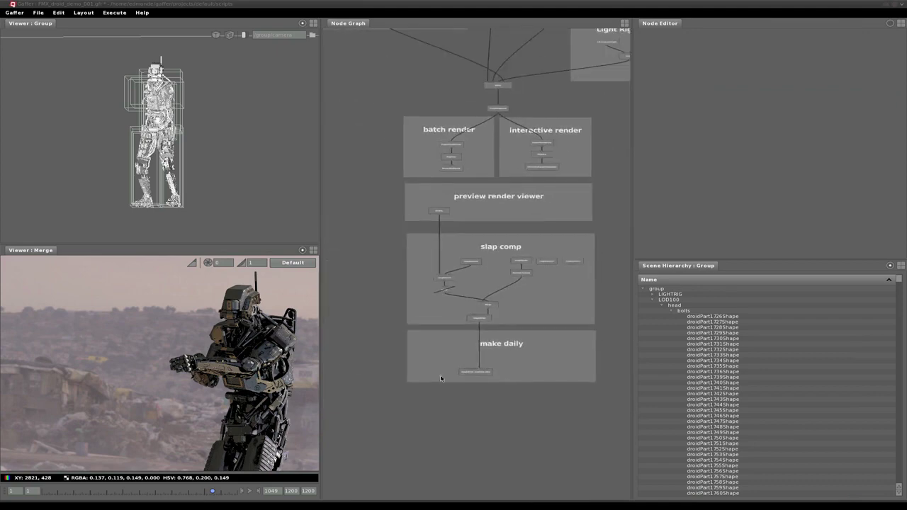